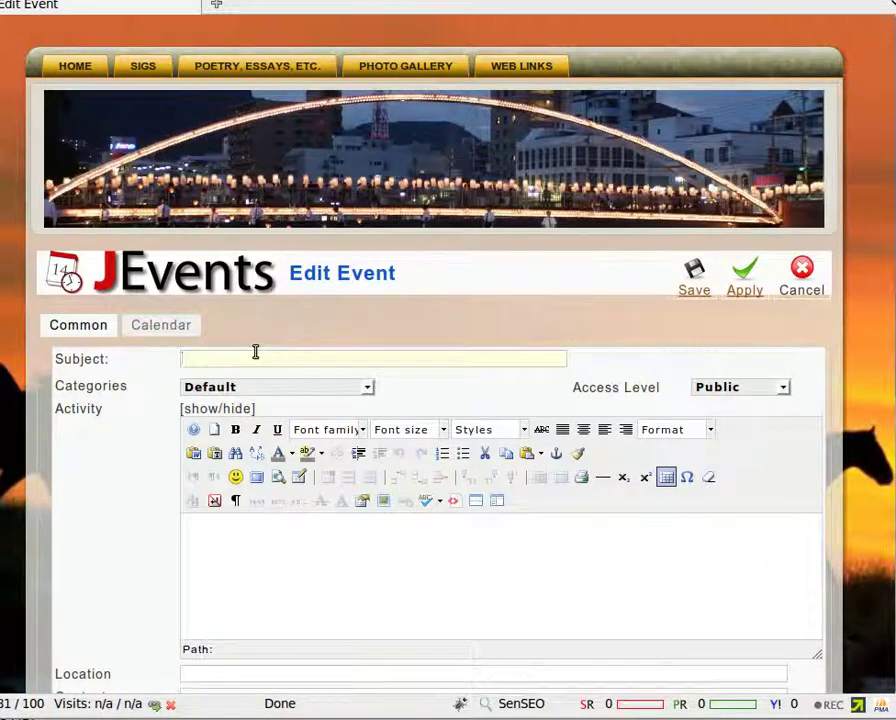
# Step: Enter "Test event" as the event's subject and assign it to the Local category
pyautogui.write('est ')
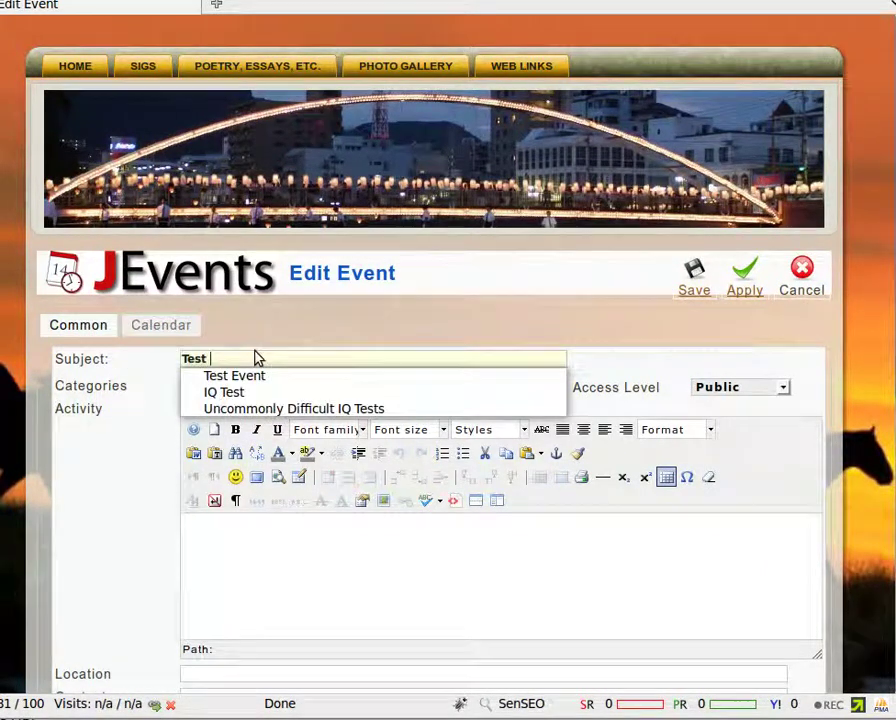
pyautogui.write('event')
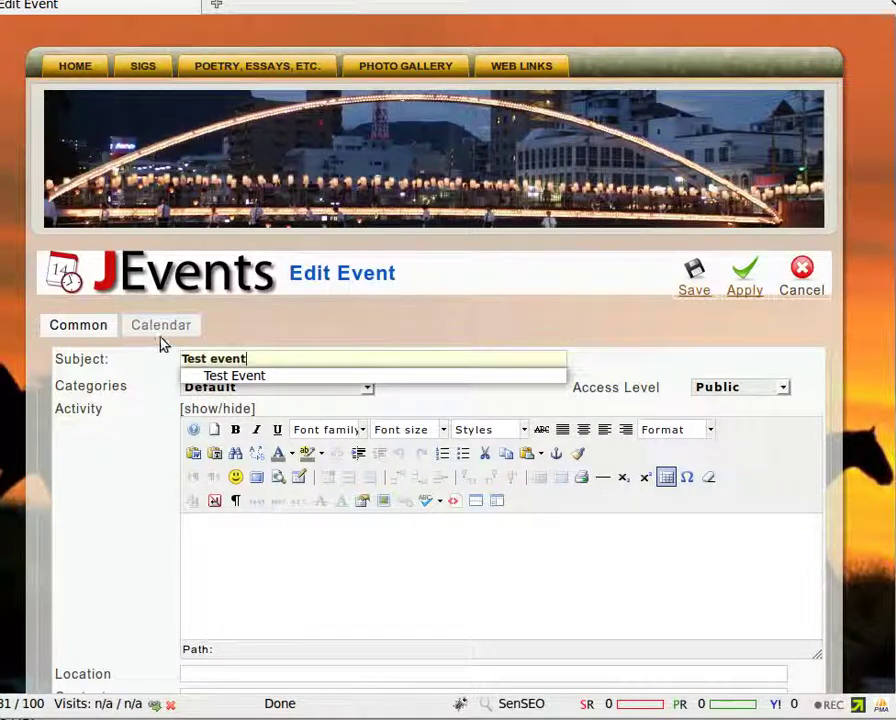
pyautogui.click(298, 328)
pyautogui.click(367, 388)
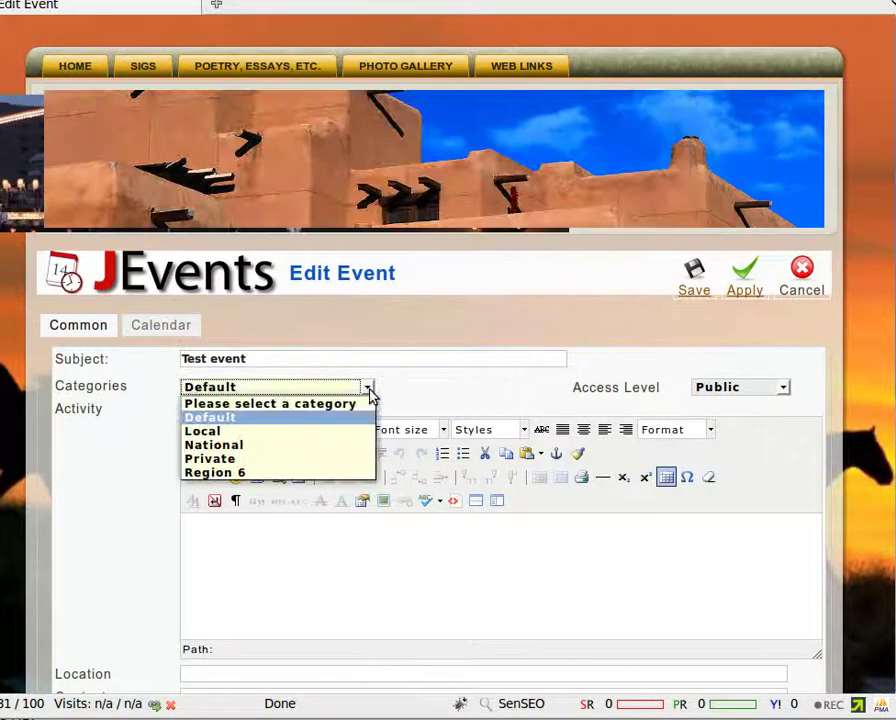
pyautogui.click(203, 432)
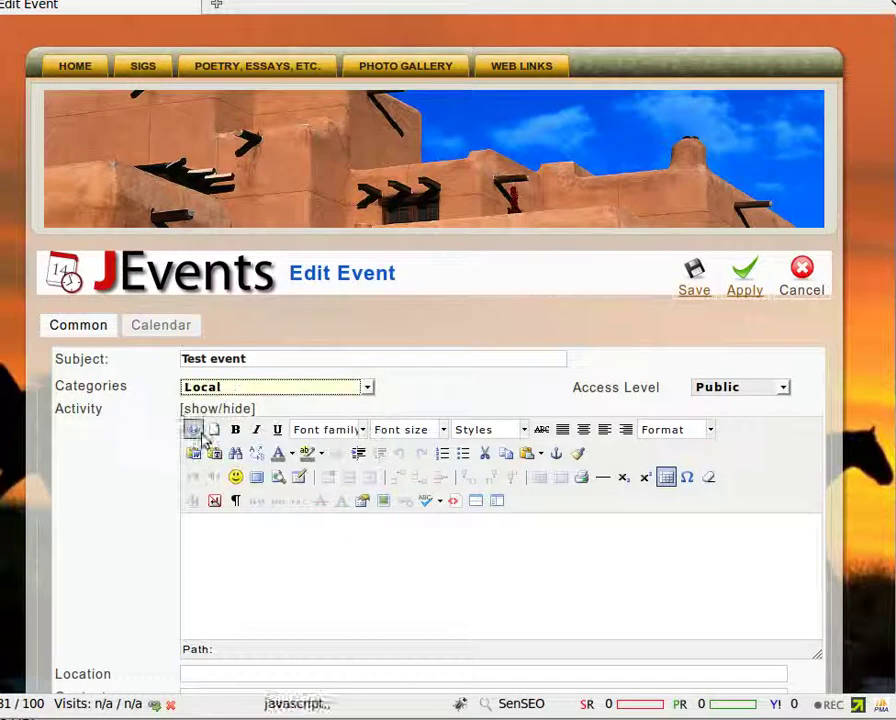
pyautogui.click(370, 392)
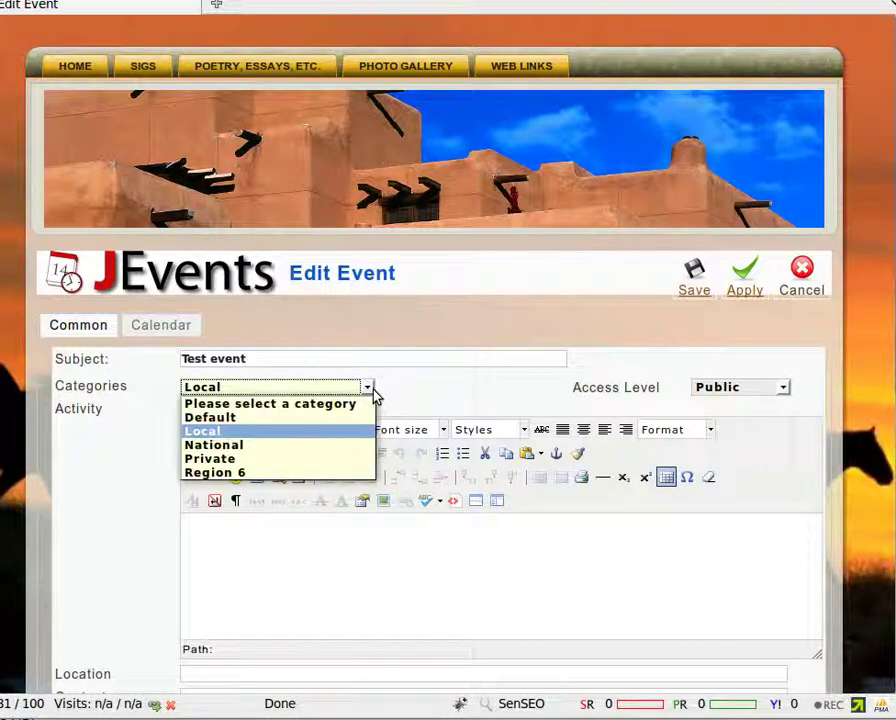
pyautogui.click(420, 398)
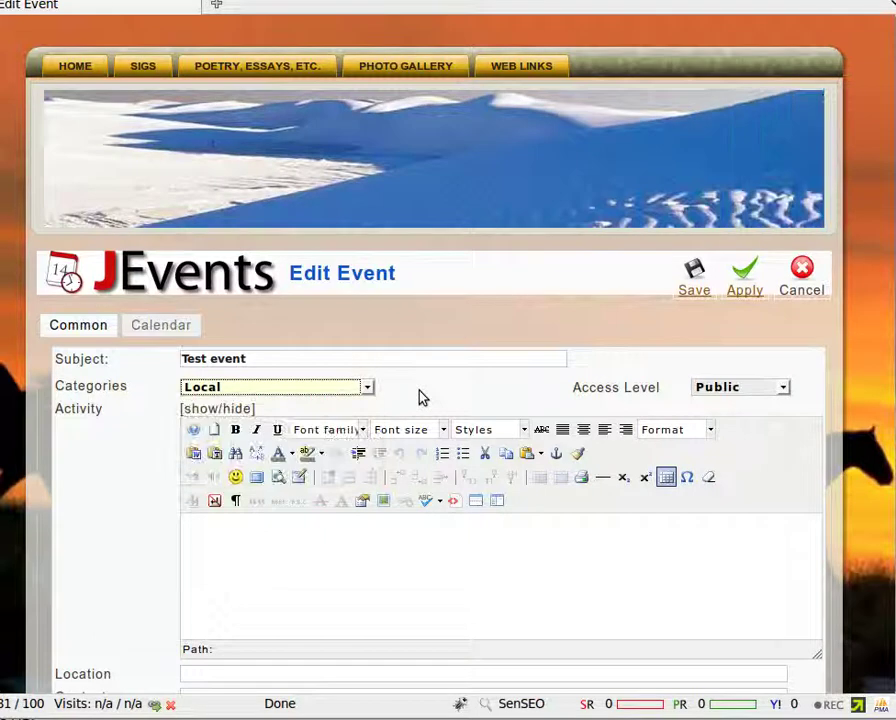
# Step: Write "Test Event Description" as the event's activity text
pyautogui.click(270, 545)
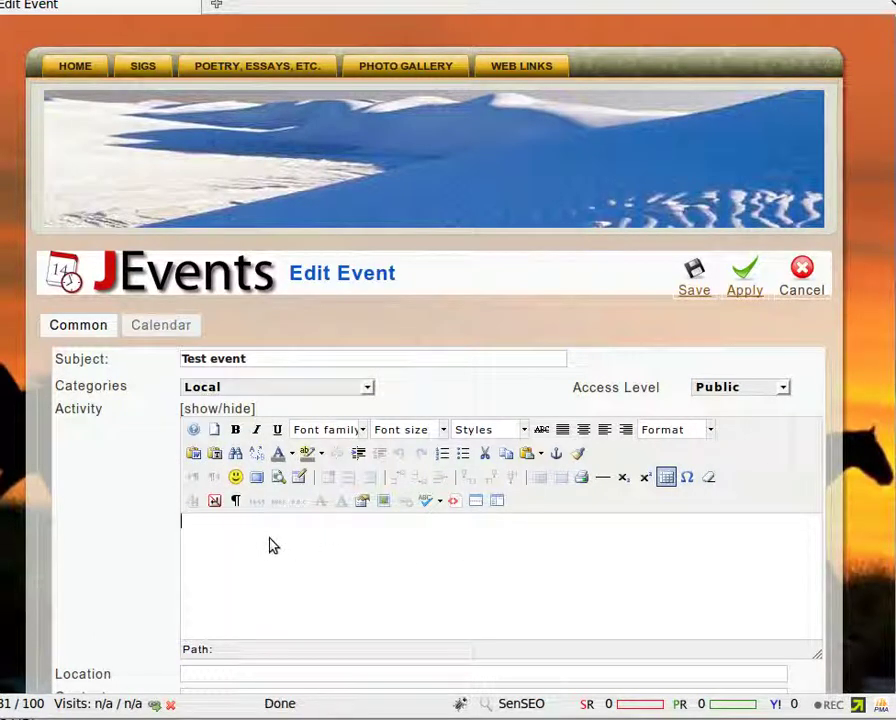
pyautogui.write('Test Evet')
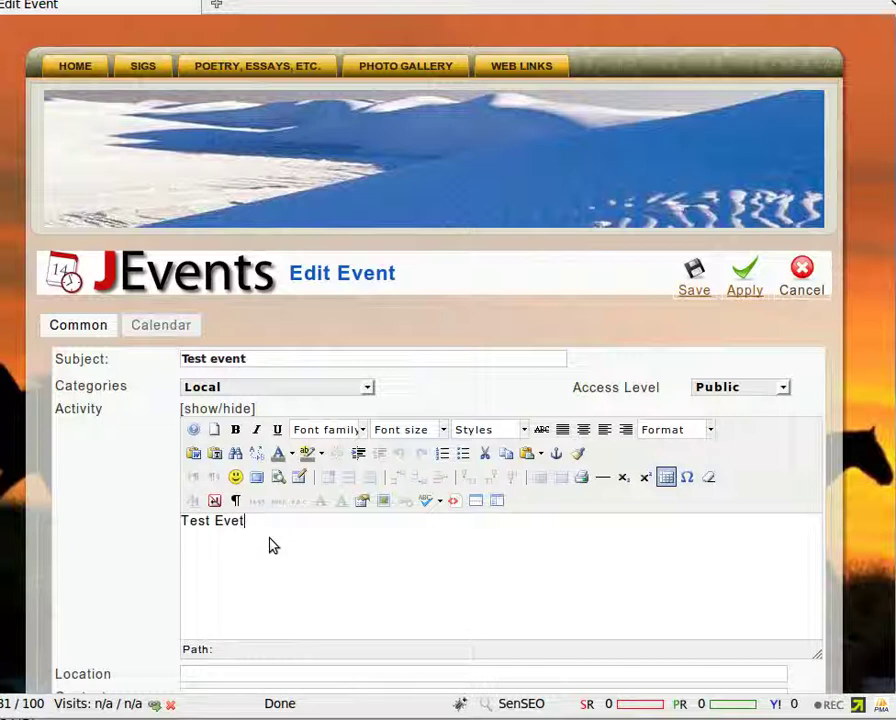
pyautogui.press('BackSpace')
pyautogui.write('nt Desc')
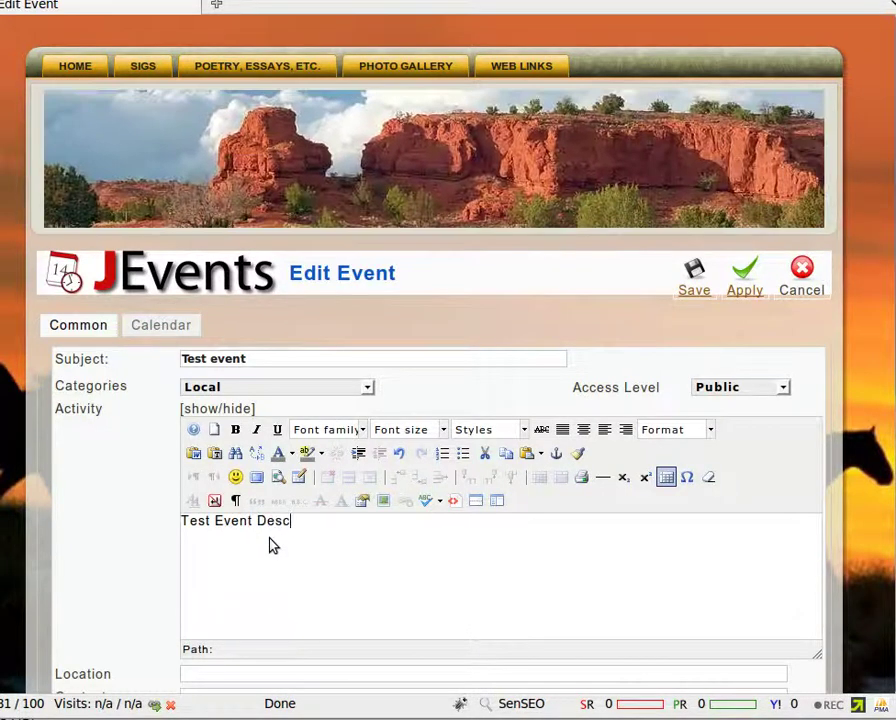
pyautogui.write('ription')
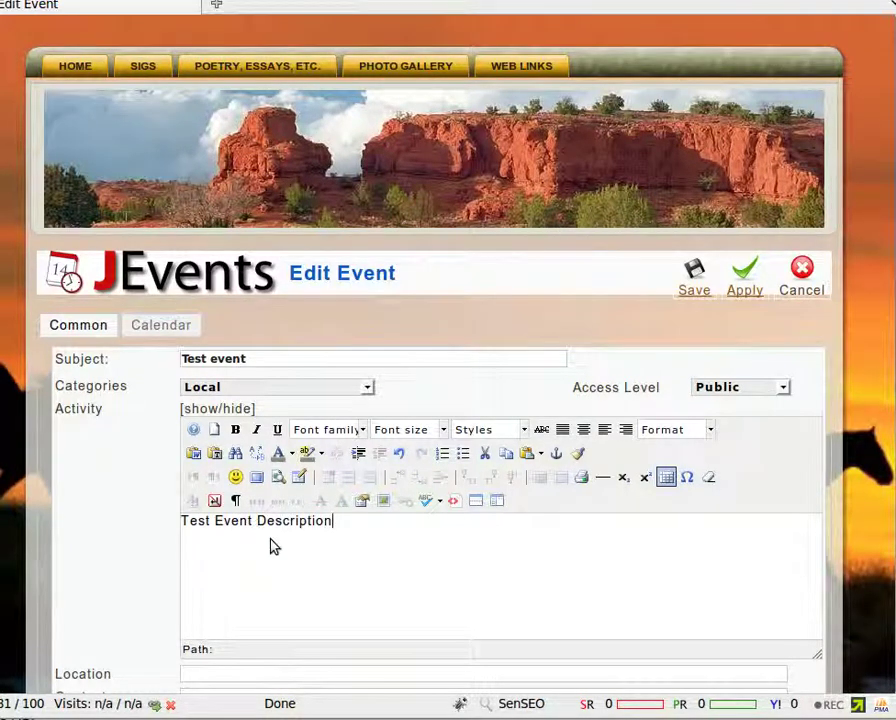
# Step: Fill in the event's location with the previously used house address and the contact with the suggested name and phone number
pyautogui.scroll(-3, 271, 542)
pyautogui.scroll(-1, 271, 540)
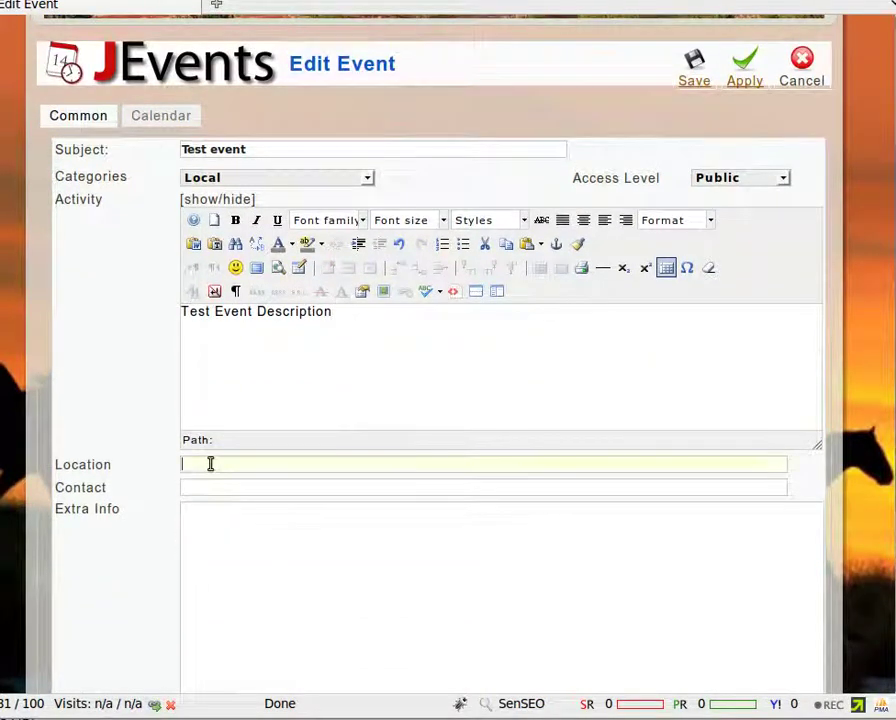
pyautogui.write('Mo')
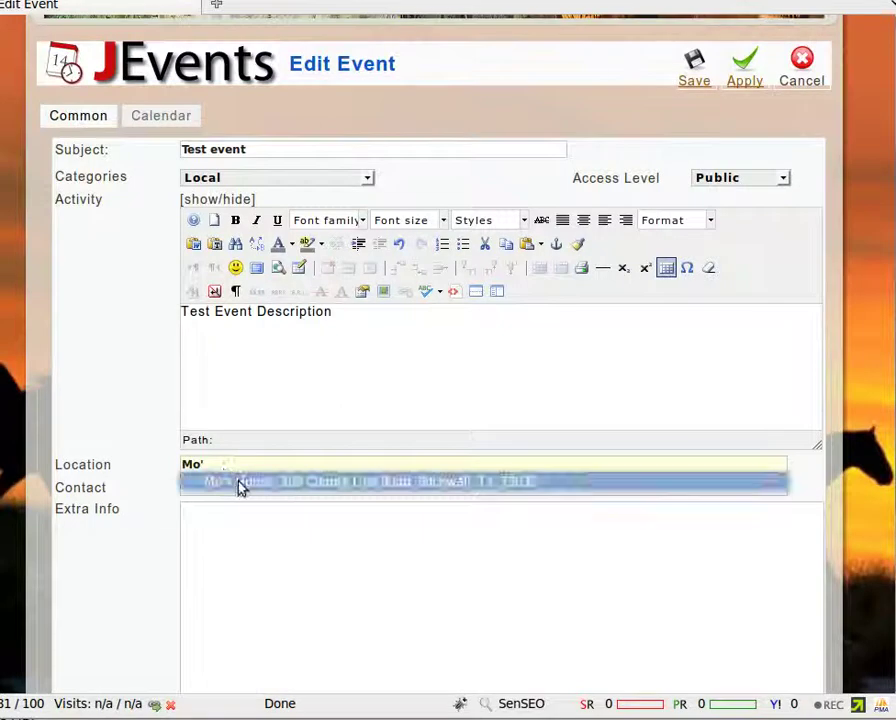
pyautogui.click(240, 484)
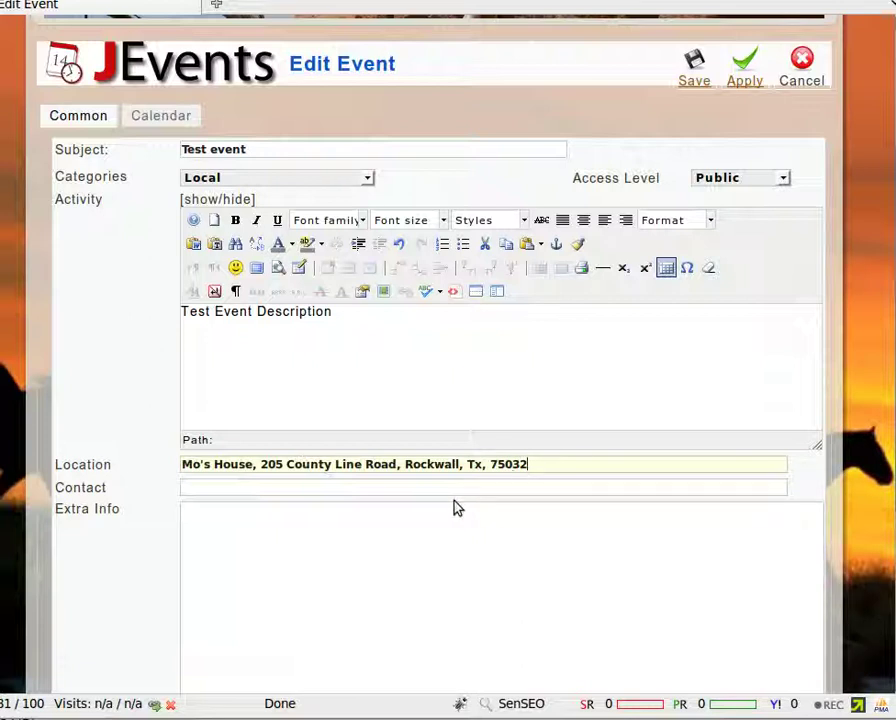
pyautogui.click(220, 486)
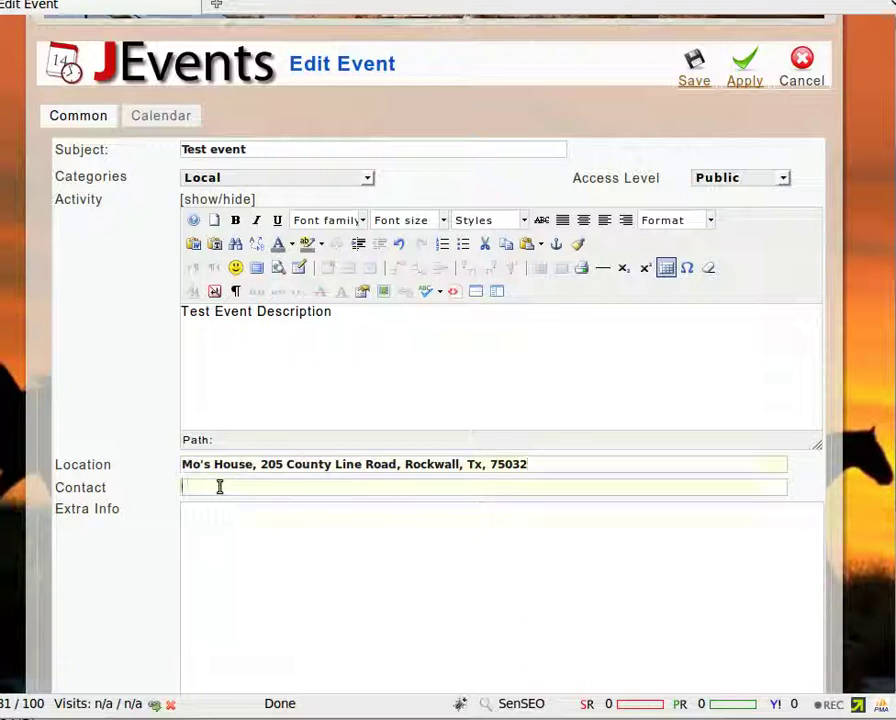
pyautogui.write('Mo')
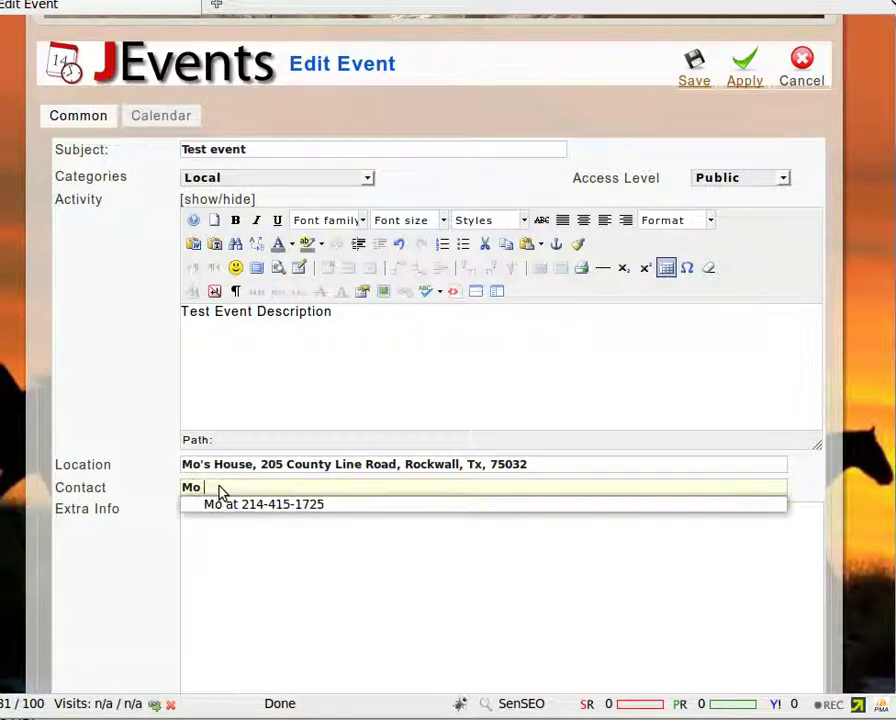
pyautogui.click(268, 504)
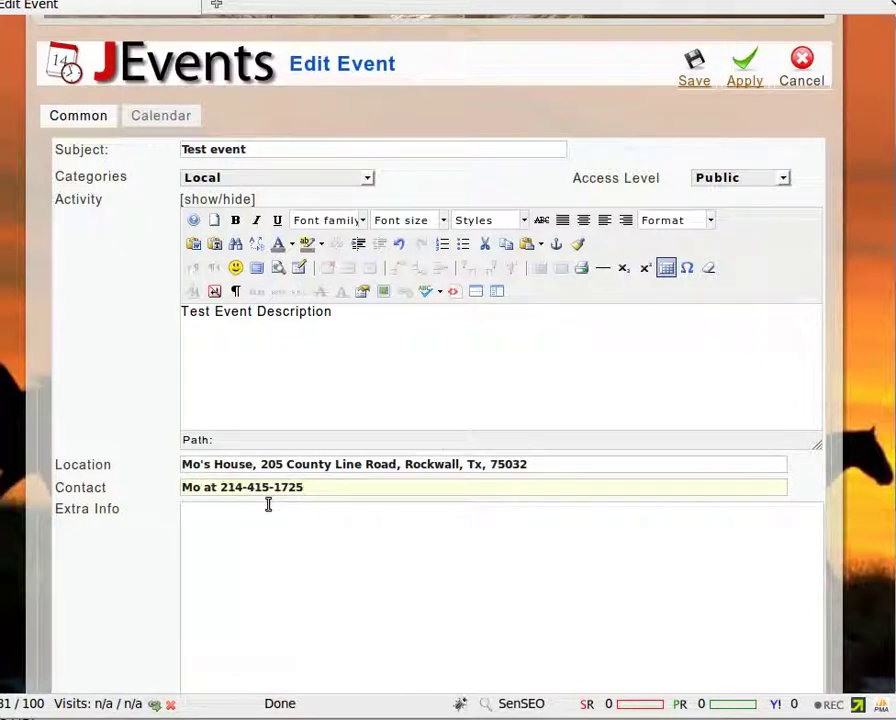
# Step: Enter "Public" as the event's extra info
pyautogui.click(202, 517)
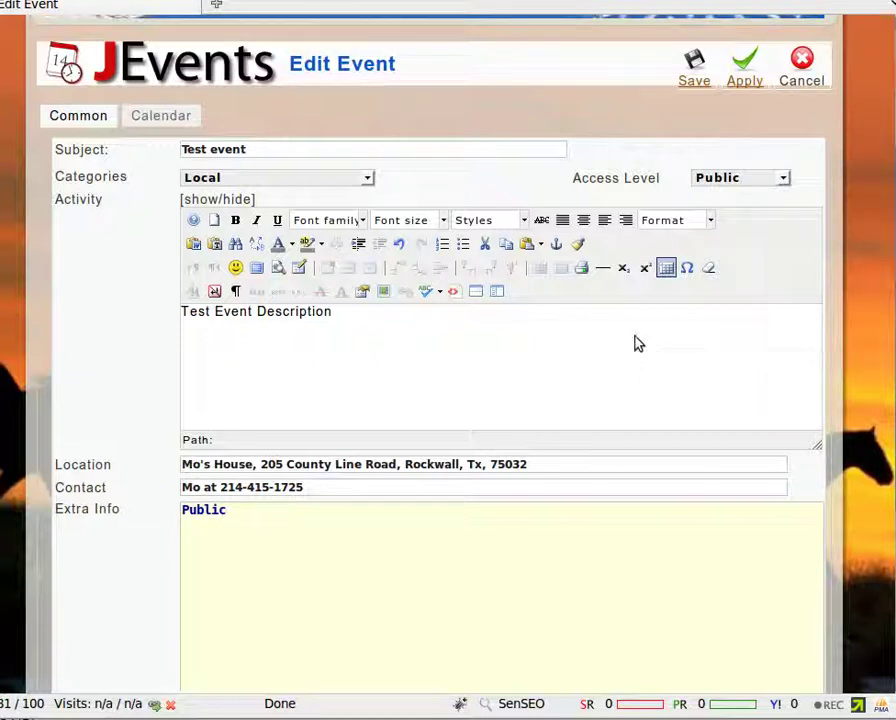
pyautogui.scroll(-5, 625, 334)
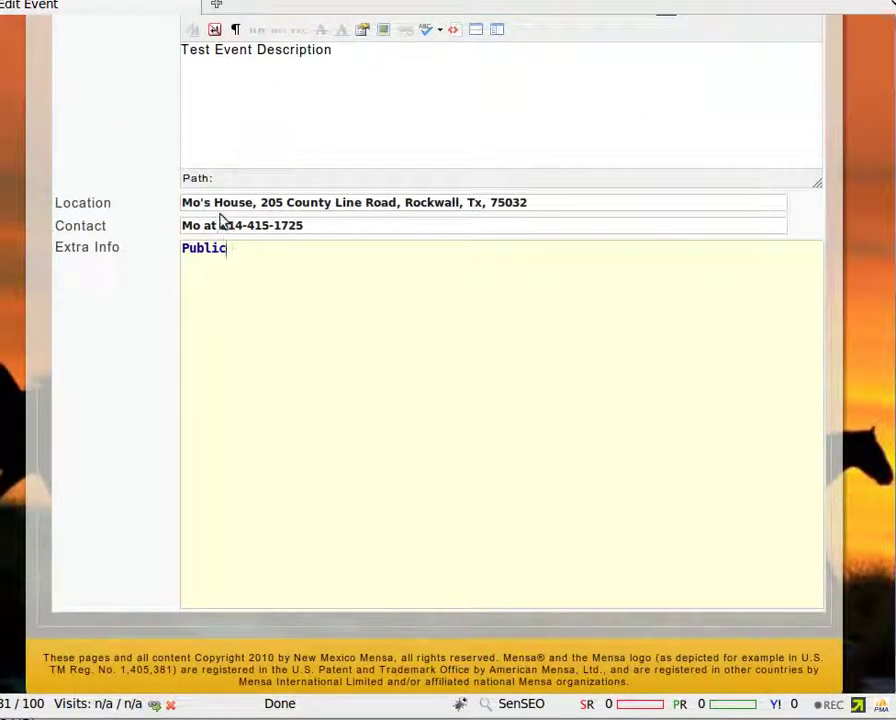
pyautogui.scroll(3, 278, 160)
pyautogui.scroll(4, 330, 212)
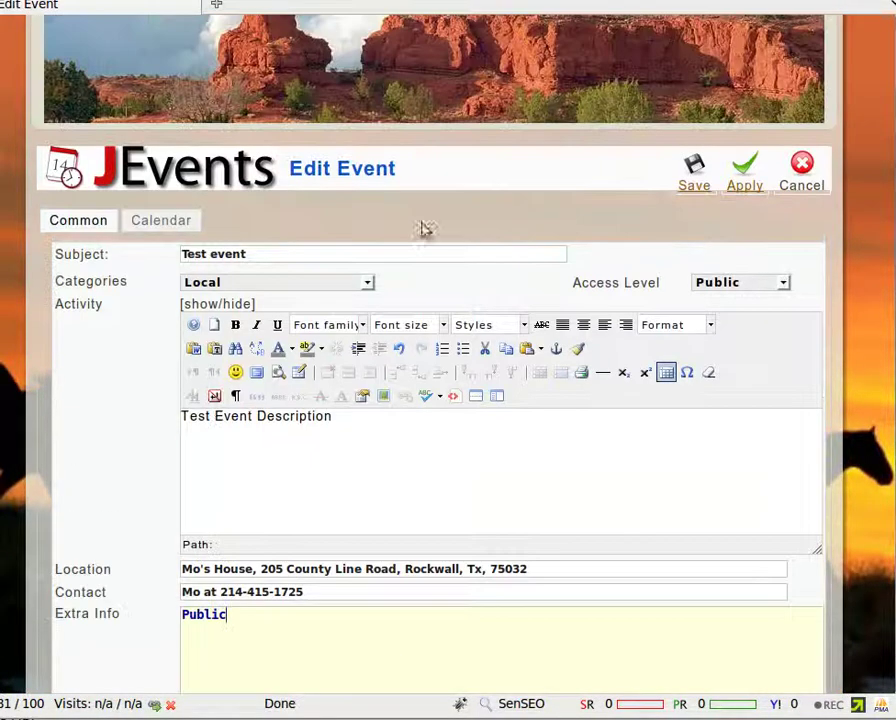
# Step: Set the event's start date to 2010-07-11 in the calendar settings
pyautogui.click(157, 222)
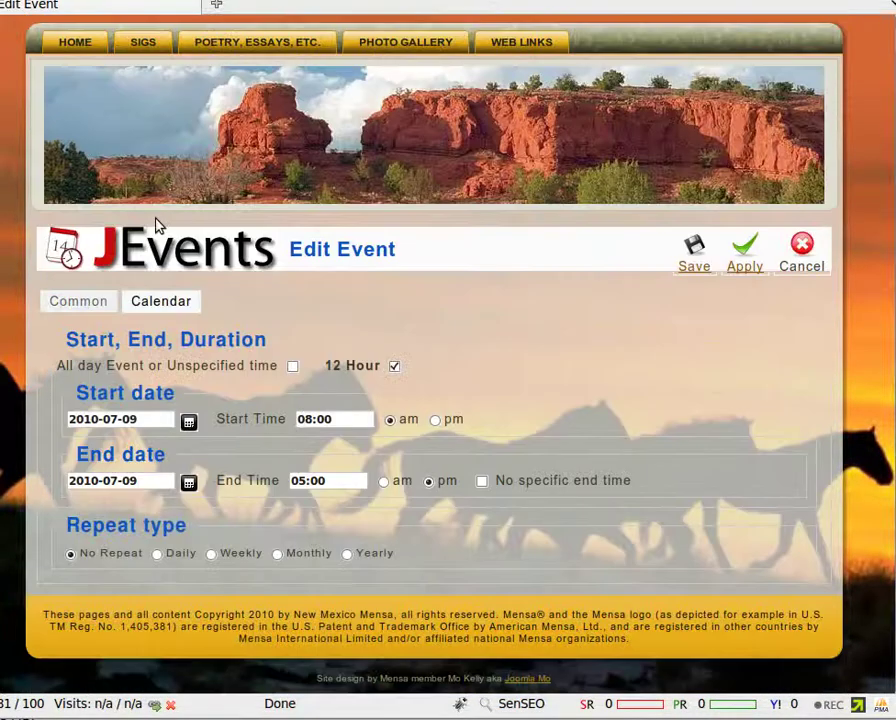
pyautogui.click(189, 423)
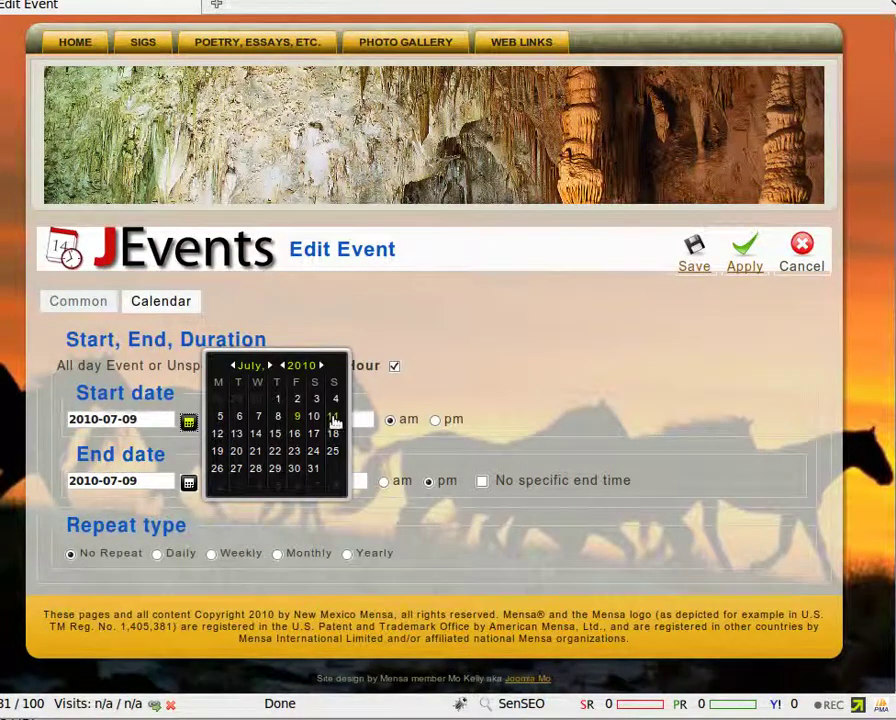
pyautogui.click(335, 418)
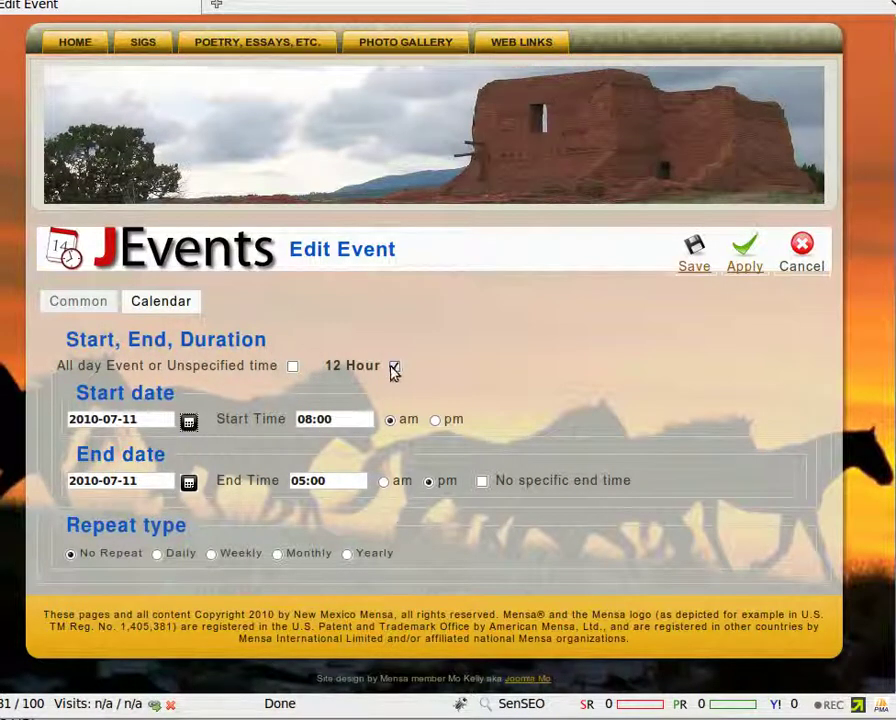
# Step: Switch the event's start time to pm and set its end time to 09:00 pm
pyautogui.click(435, 421)
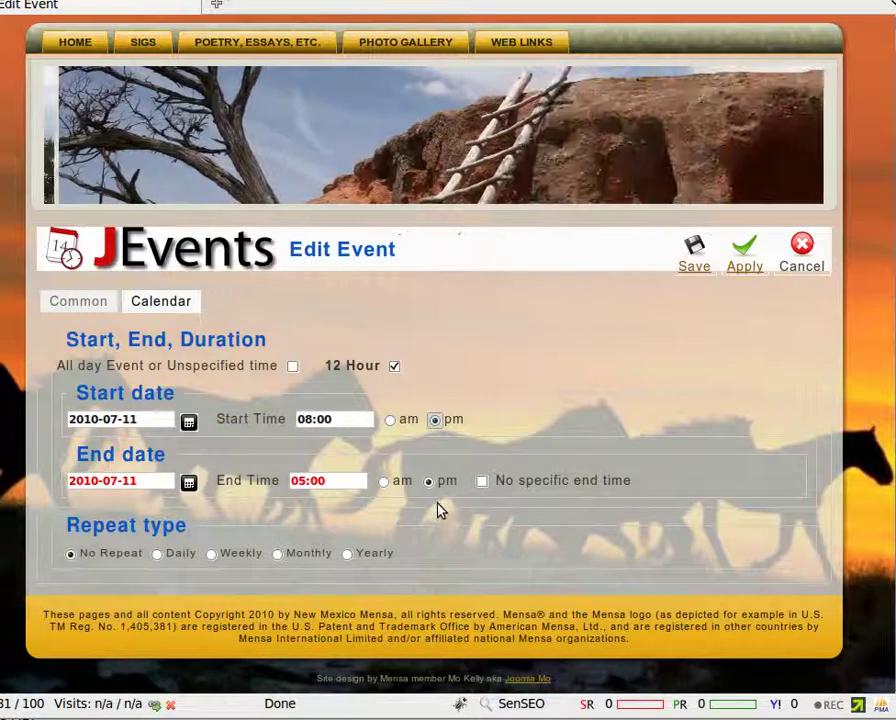
pyautogui.moveTo(306, 481); pyautogui.dragTo(278, 478)
pyautogui.write('09')
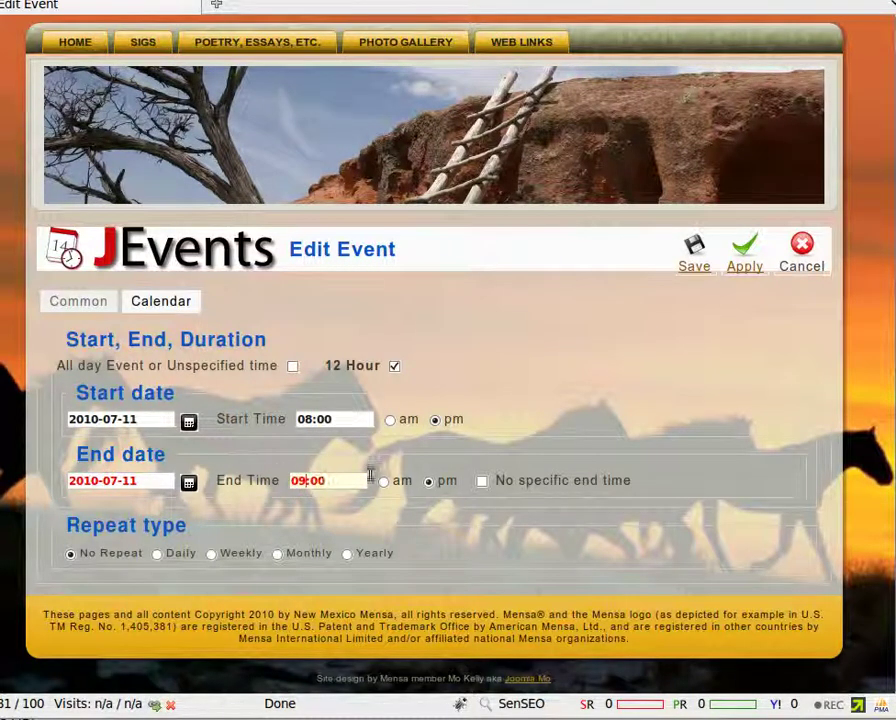
pyautogui.click(428, 483)
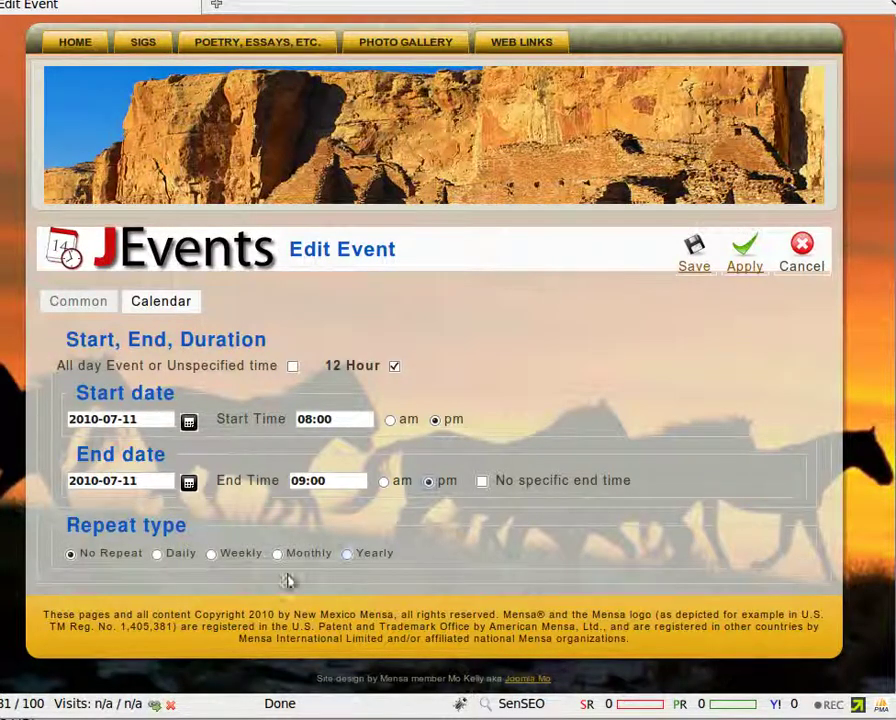
# Step: Make the event repeat weekly and add Wednesday to its repeat days
pyautogui.click(212, 556)
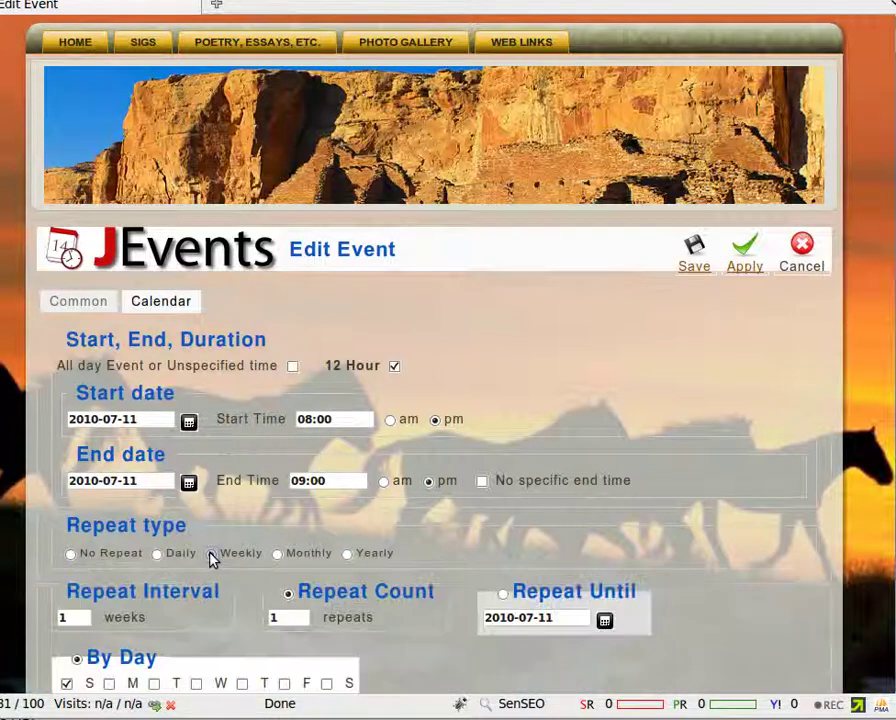
pyautogui.scroll(-3, 242, 548)
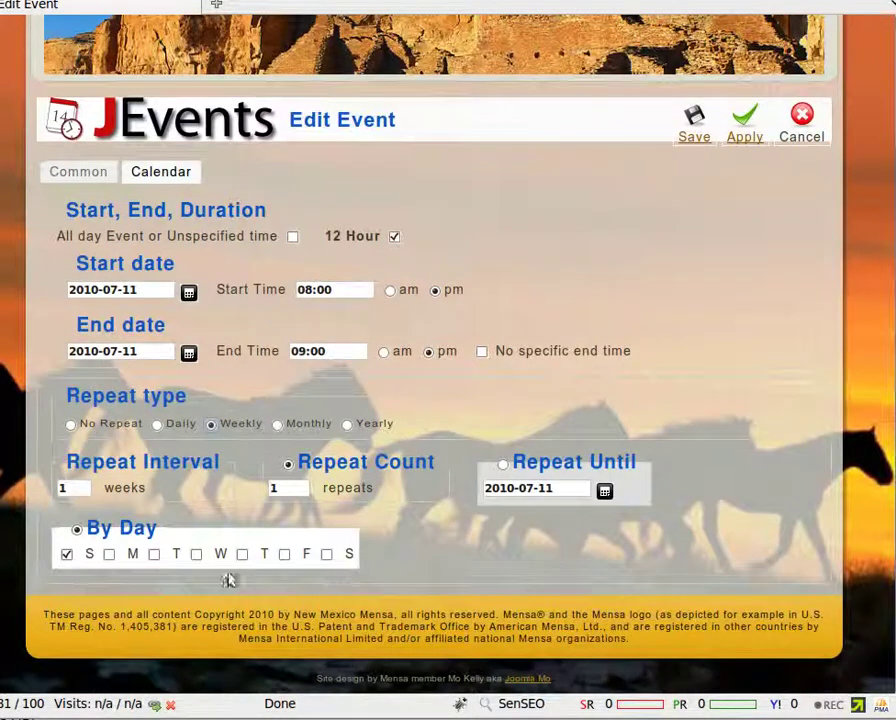
pyautogui.click(196, 555)
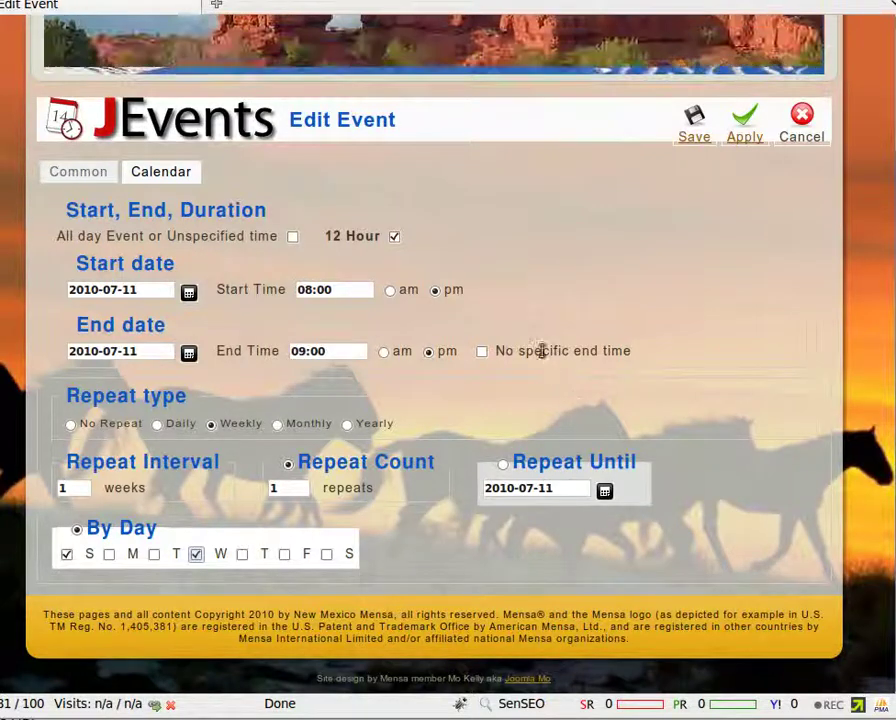
pyautogui.scroll(3, 532, 342)
pyautogui.scroll(-3, 510, 368)
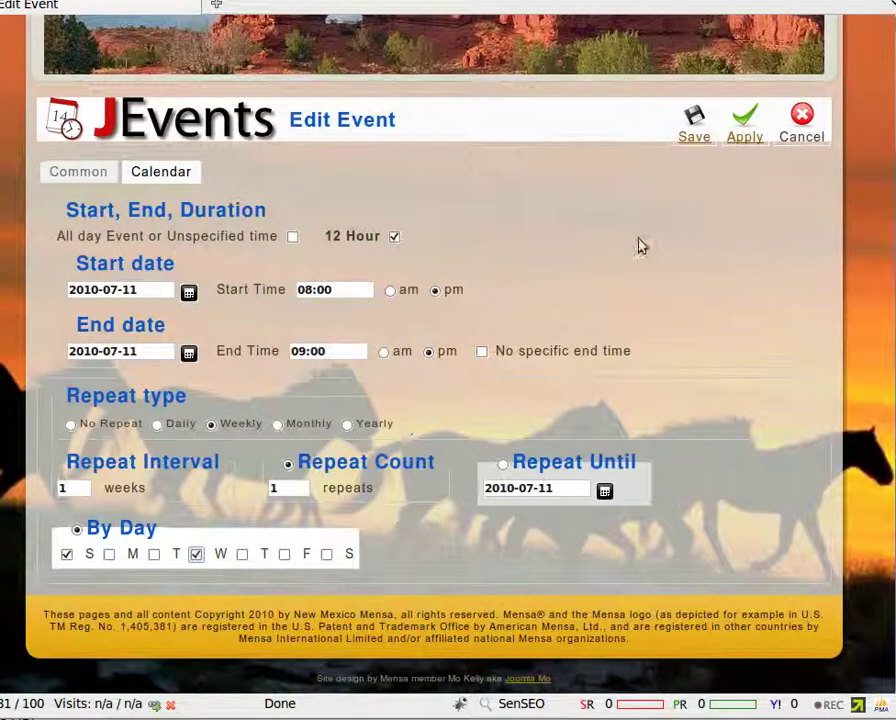
# Step: Save the event and go to the site's home page
pyautogui.click(694, 121)
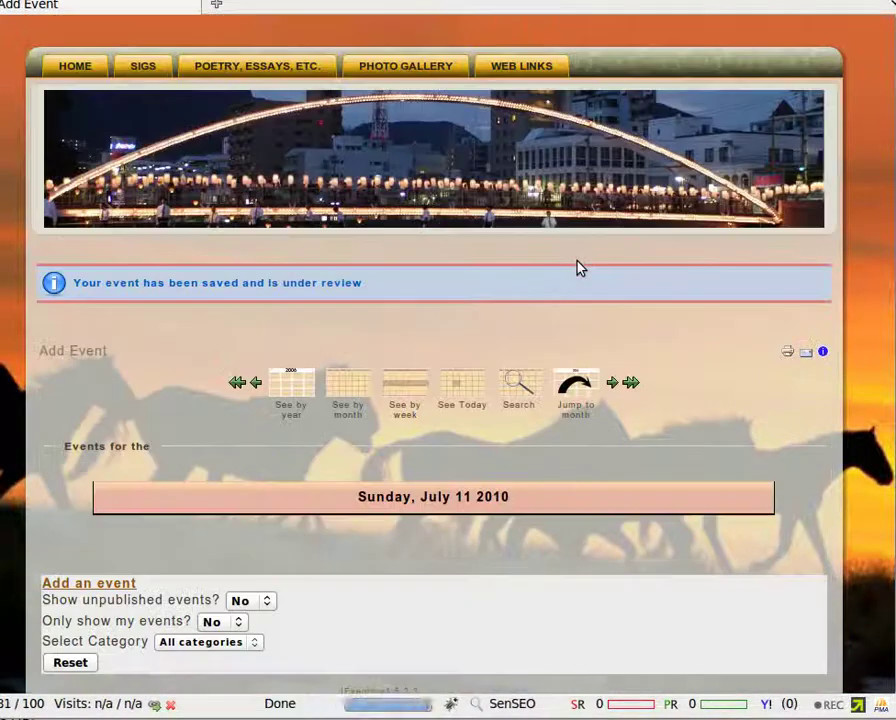
pyautogui.click(68, 65)
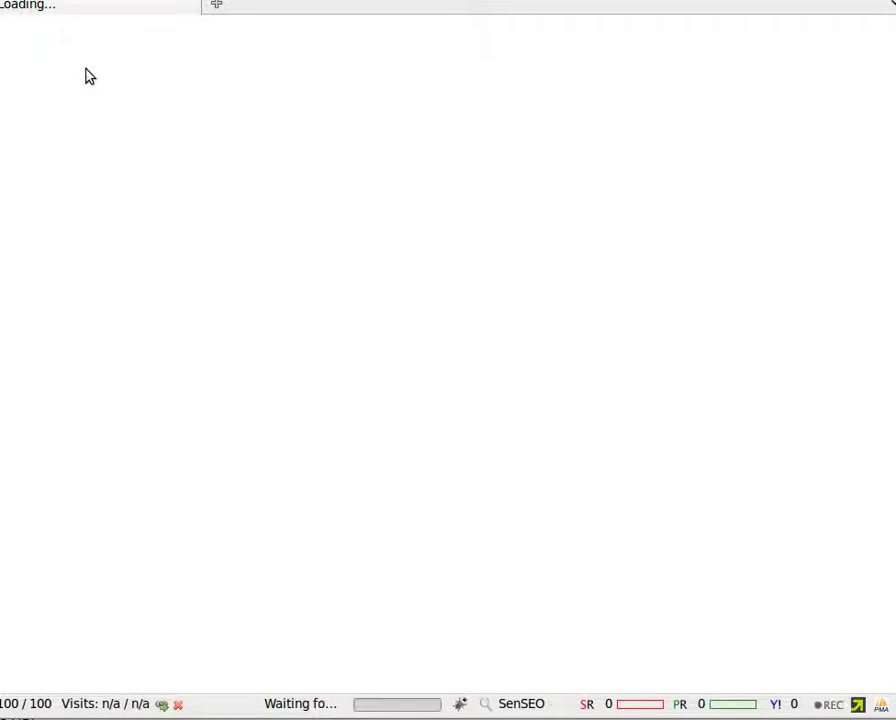